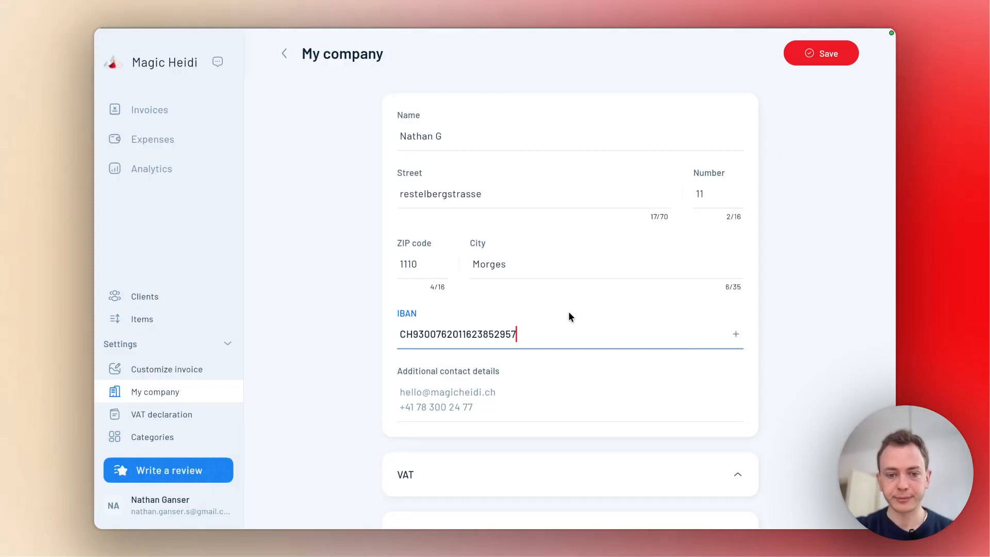
- Expand the VAT section of the company settings and review the VAT mode, tax method and VAT number
scroll(568, 312, "down", 3)
left_click(526, 401)
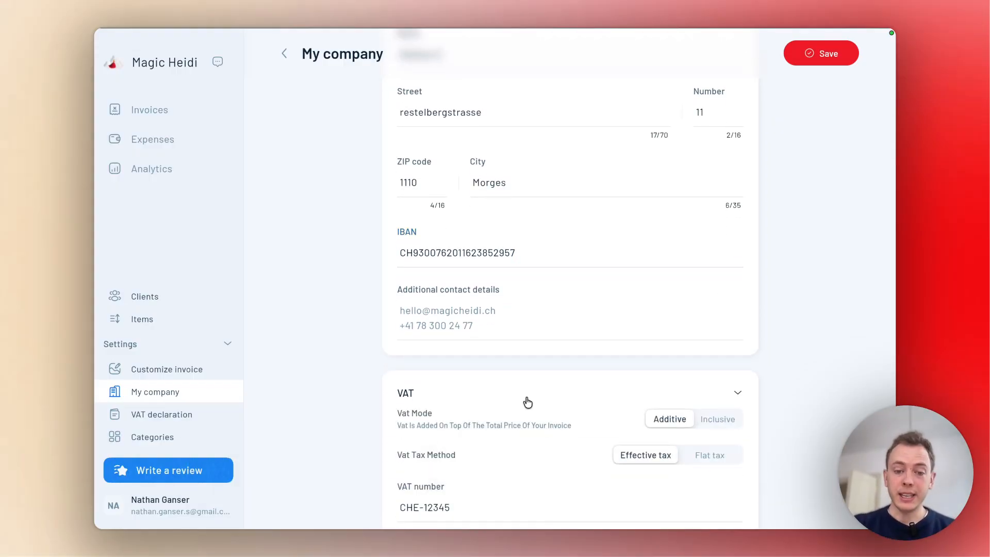
scroll(526, 399, "down", 1)
scroll(526, 401, "down", 5)
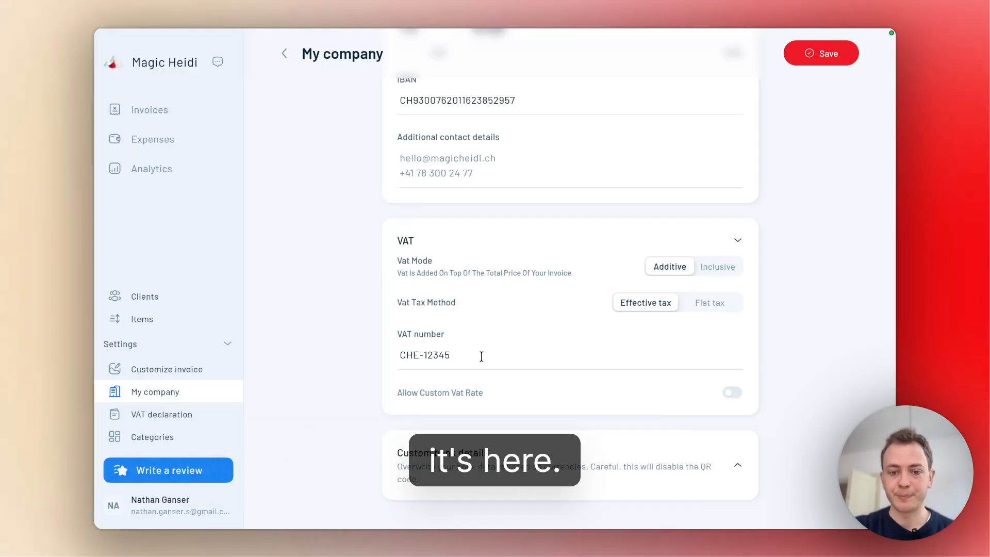
- Expand the custom bank details section and compare it with the default IBAN entry of the company
left_click(503, 471)
scroll(417, 344, "down", 2)
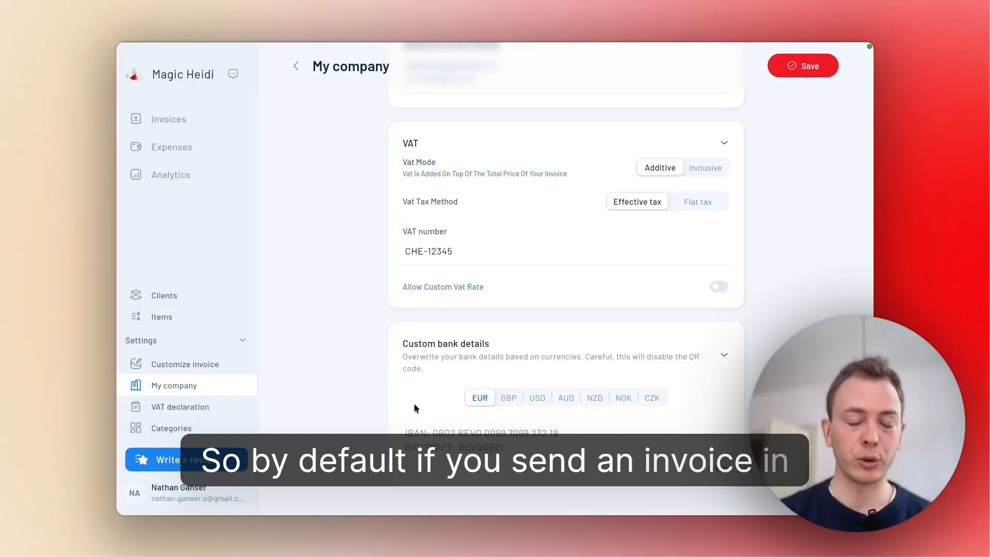
scroll(484, 371, "up", 6)
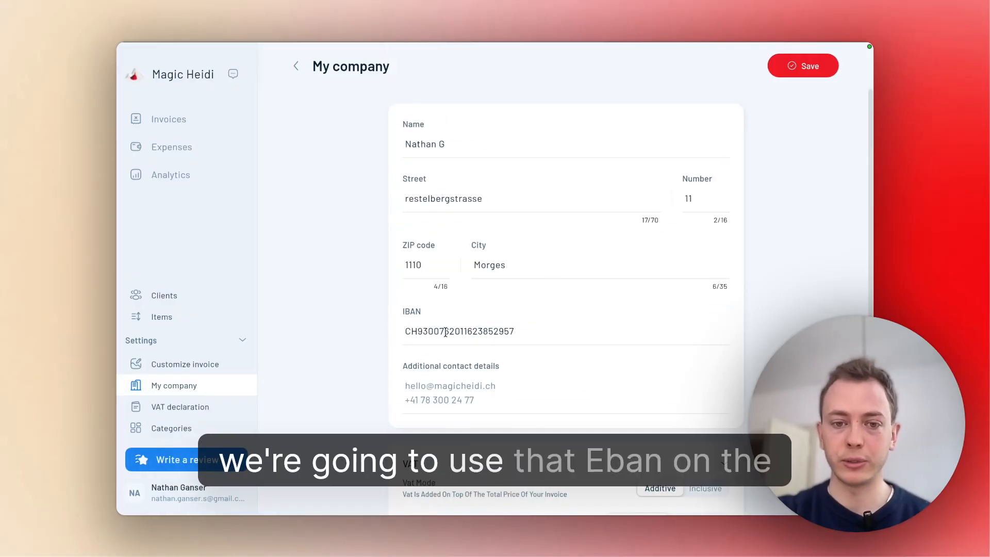
scroll(459, 330, "down", 6)
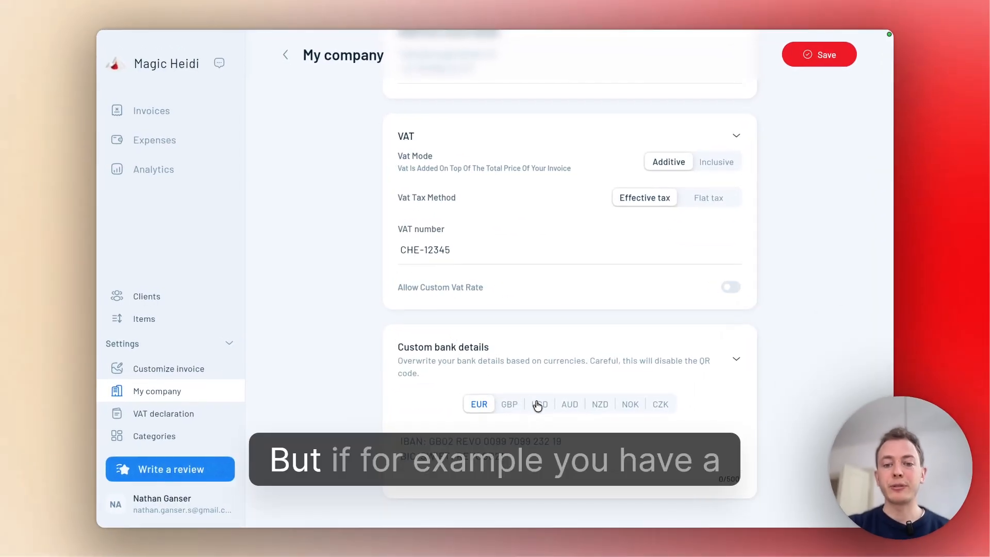
- Check the custom bank details for USD and GBP, highlight the GBP text, and leave the company settings
left_click(537, 399)
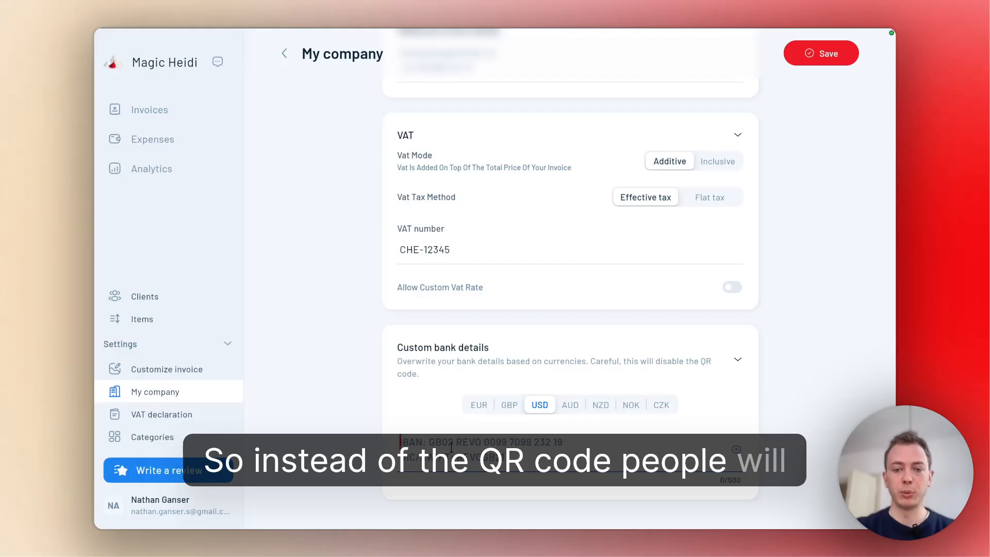
left_click(513, 408)
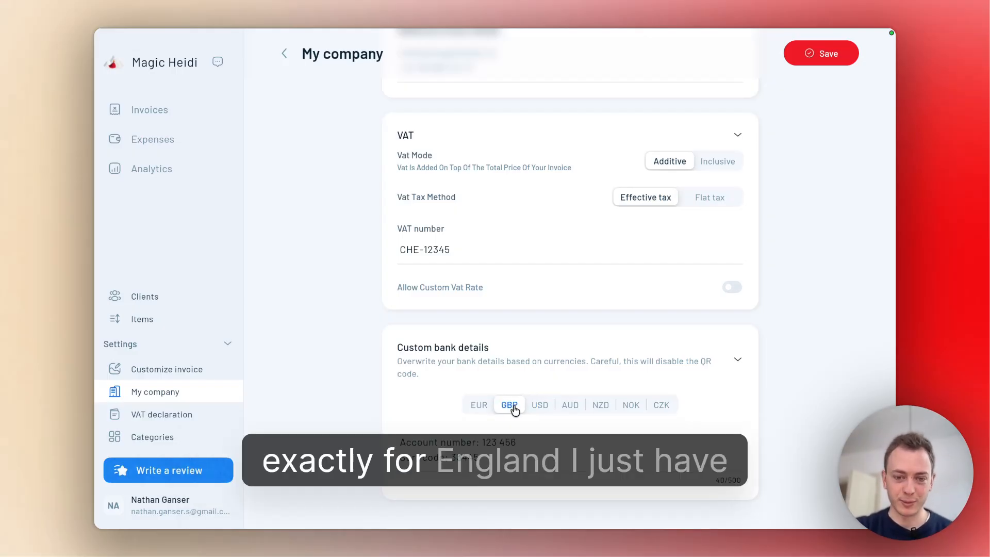
left_click_drag(399, 441, 489, 470)
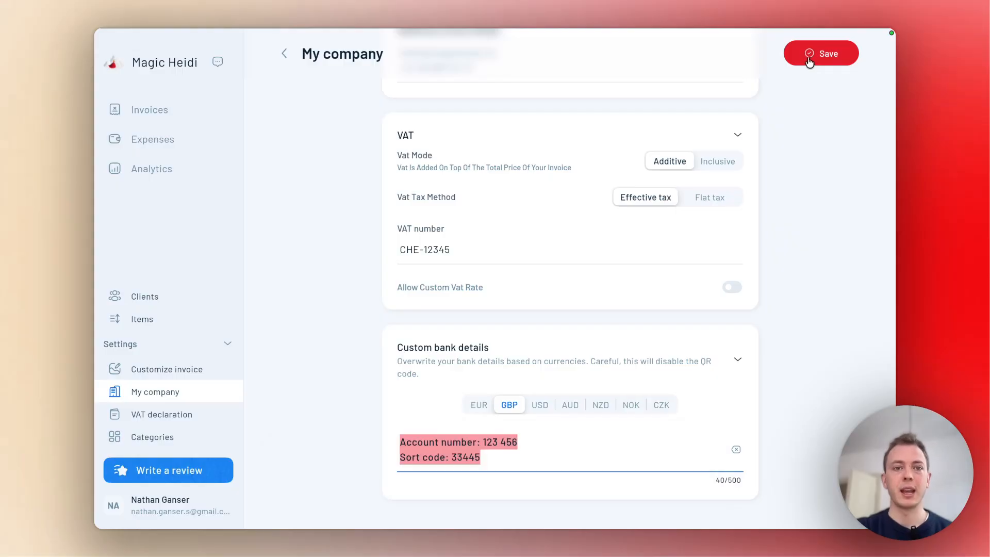
left_click(280, 57)
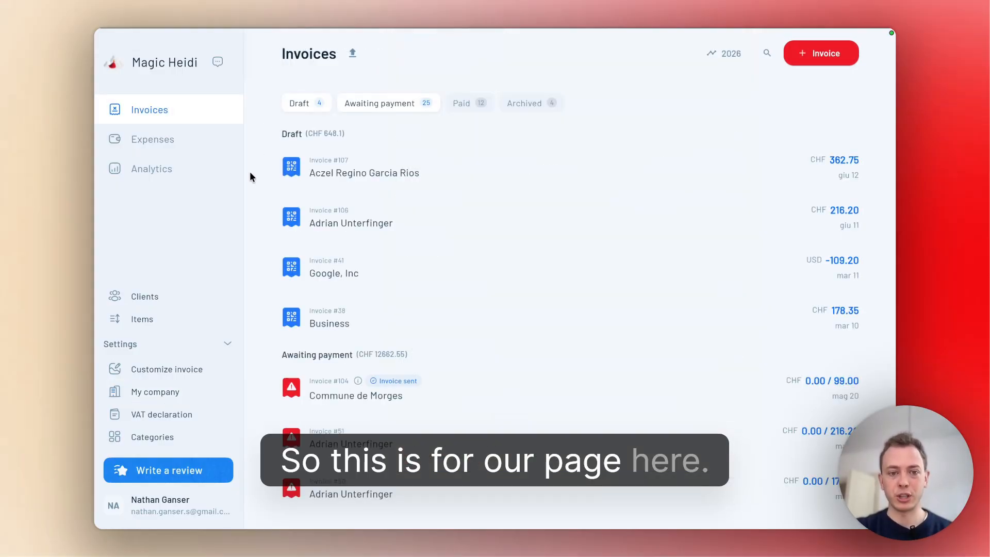
- Open the invoice customization settings and review the logo, attachment and reply-to email options
left_click(167, 369)
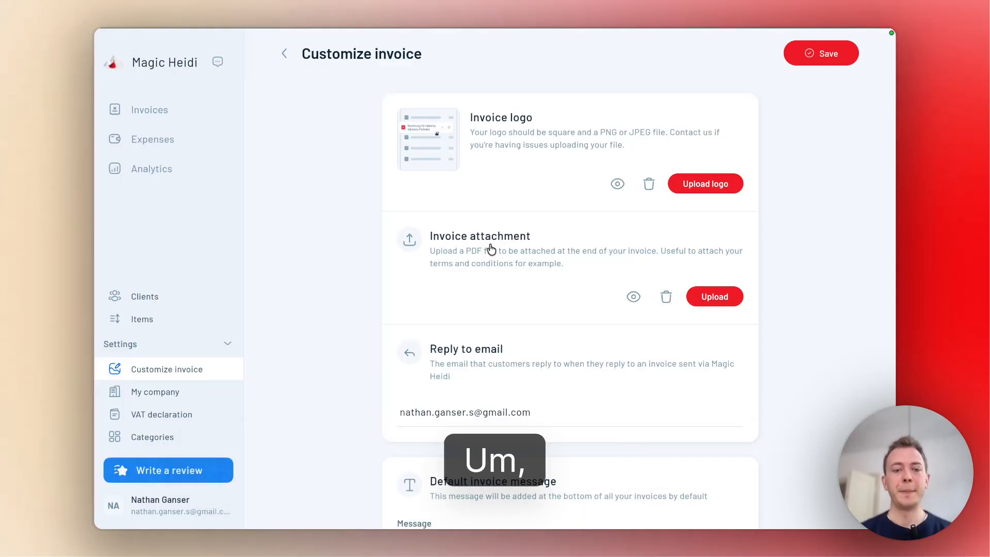
scroll(478, 350, "down", 2)
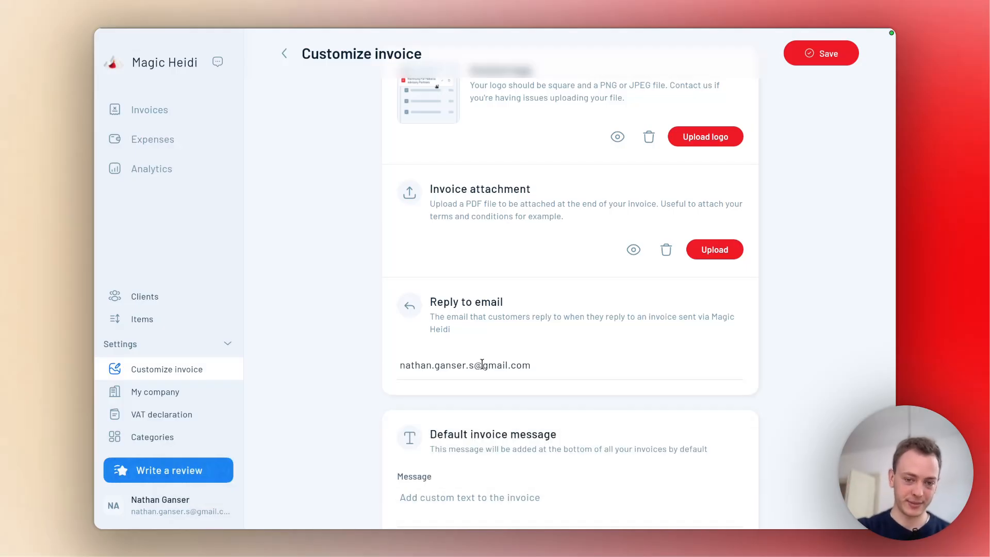
scroll(385, 381, "down", 4)
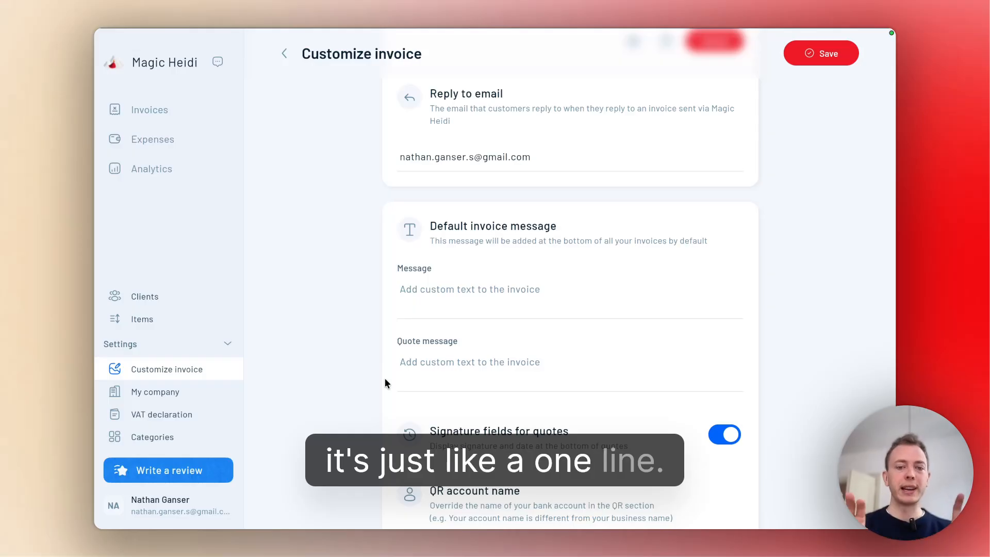
- Inspect the default message fields for invoices and for quotes
left_click(460, 288)
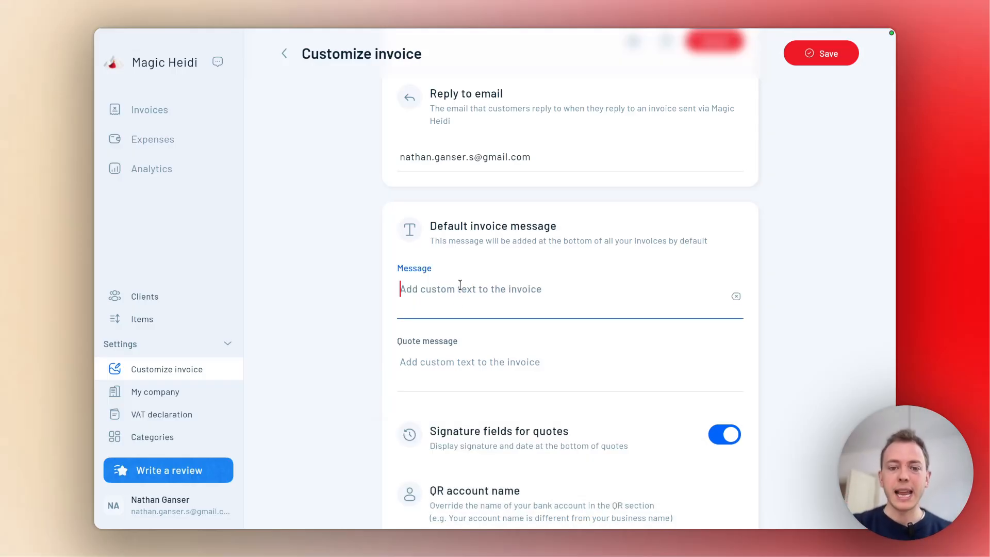
left_click(464, 364)
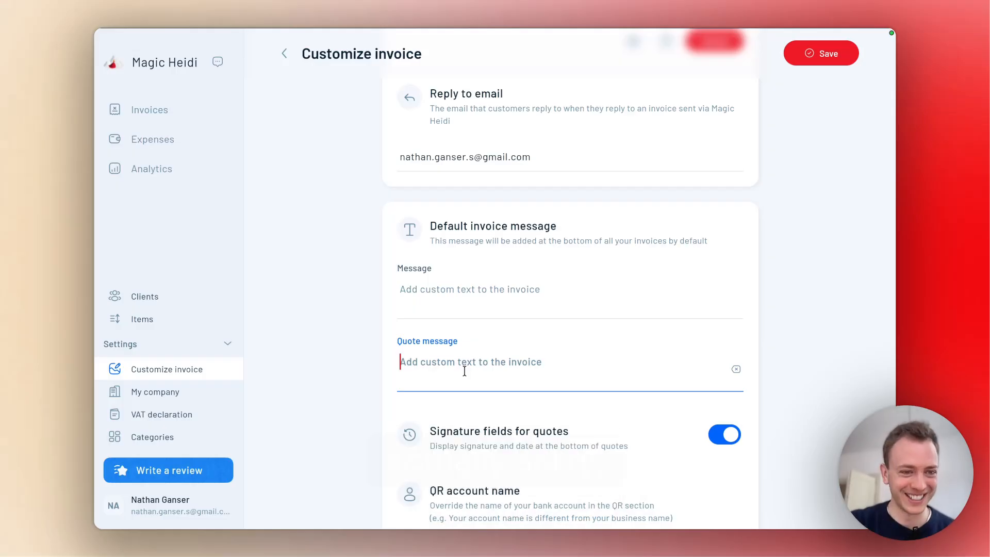
left_click(496, 289)
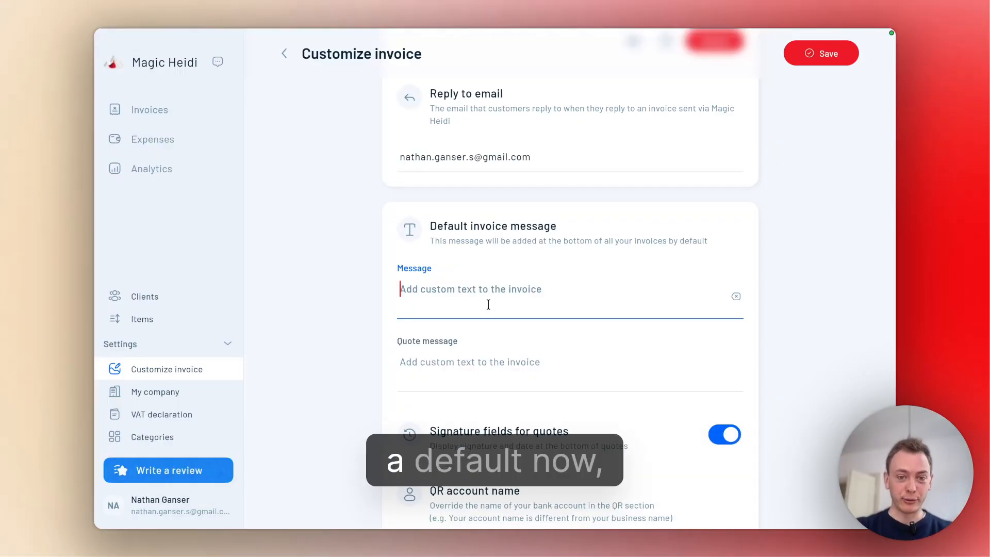
left_click(436, 366)
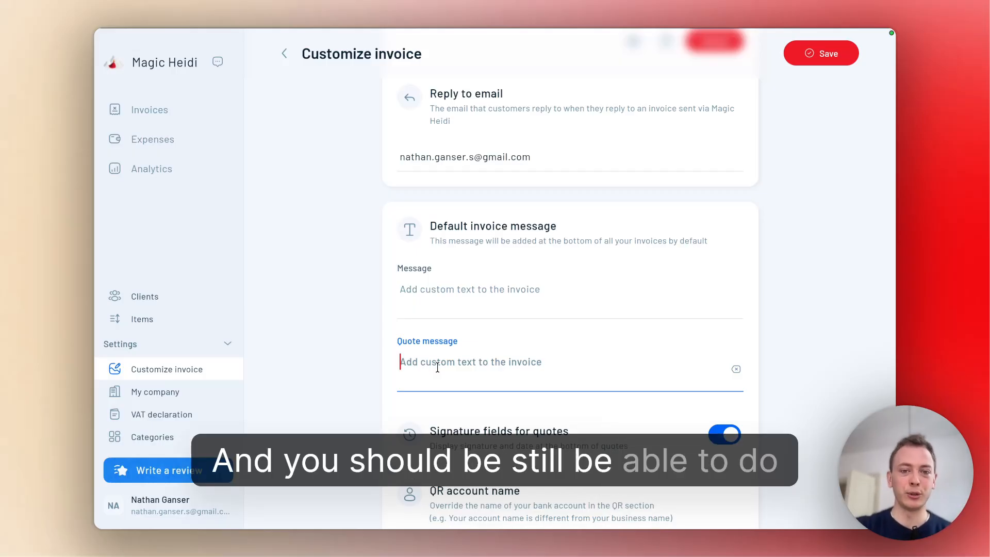
left_click(340, 310)
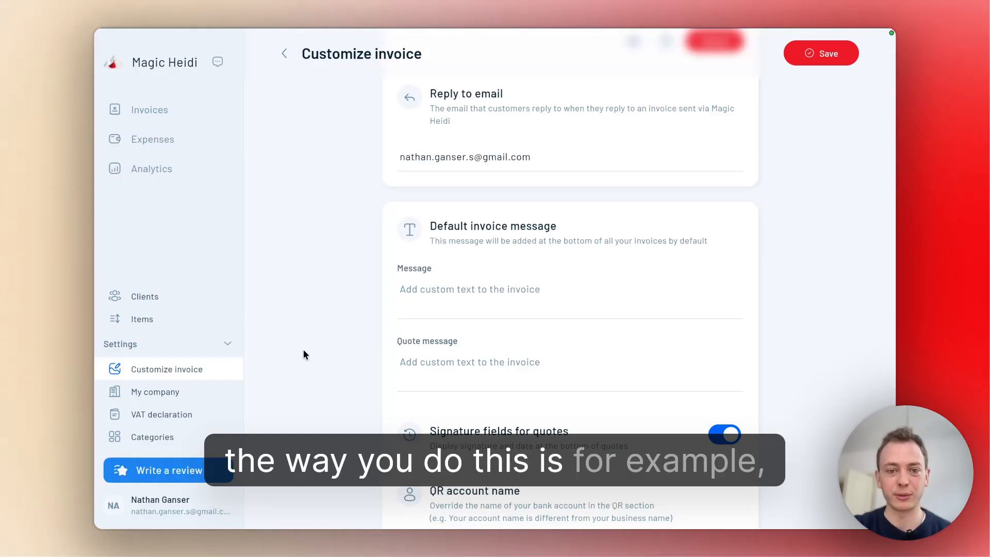
- Open the first draft invoice's edit dialog, inspect its header and footer notes fields, and close the dialog
left_click(151, 110)
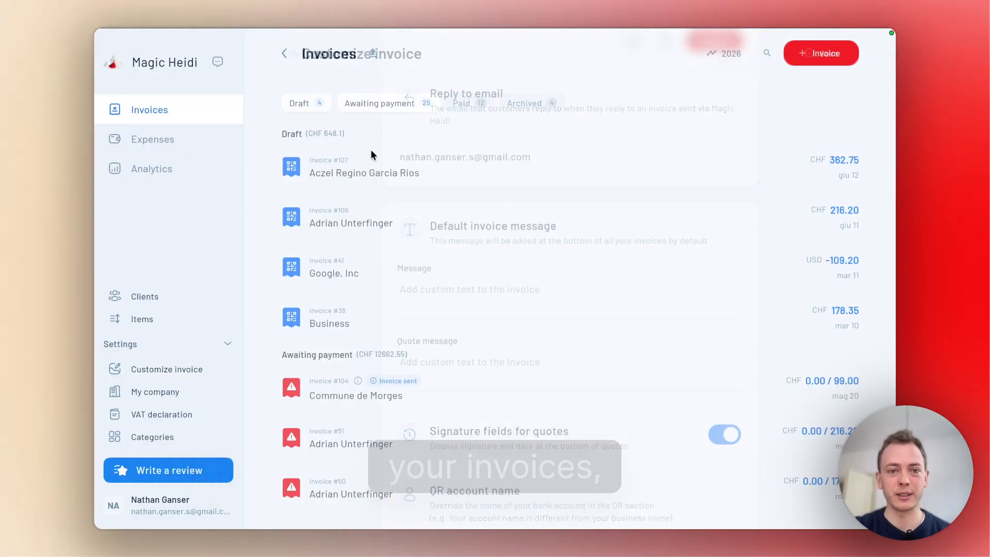
left_click(418, 171)
left_click(758, 54)
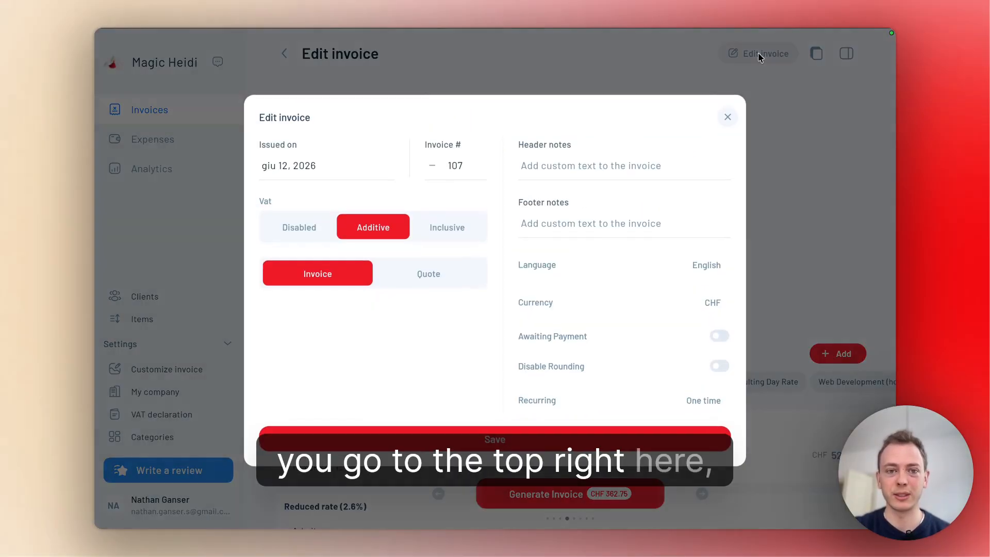
left_click(576, 170)
key("Tab")
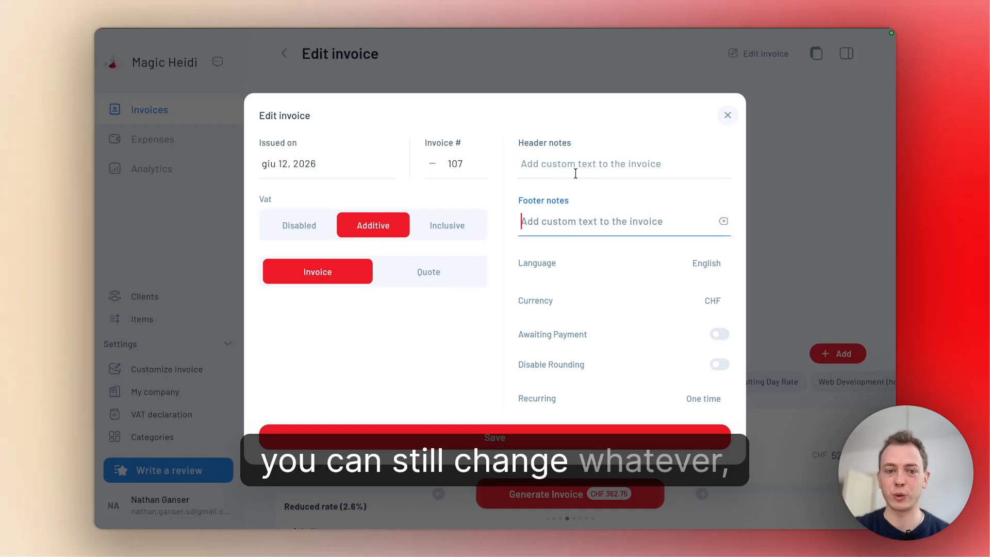
left_click(575, 174)
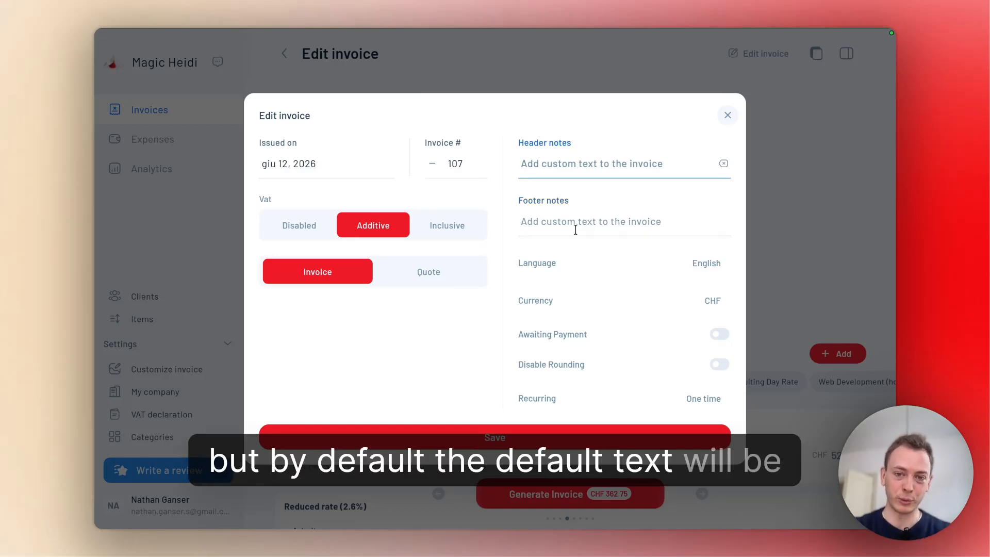
left_click(207, 199)
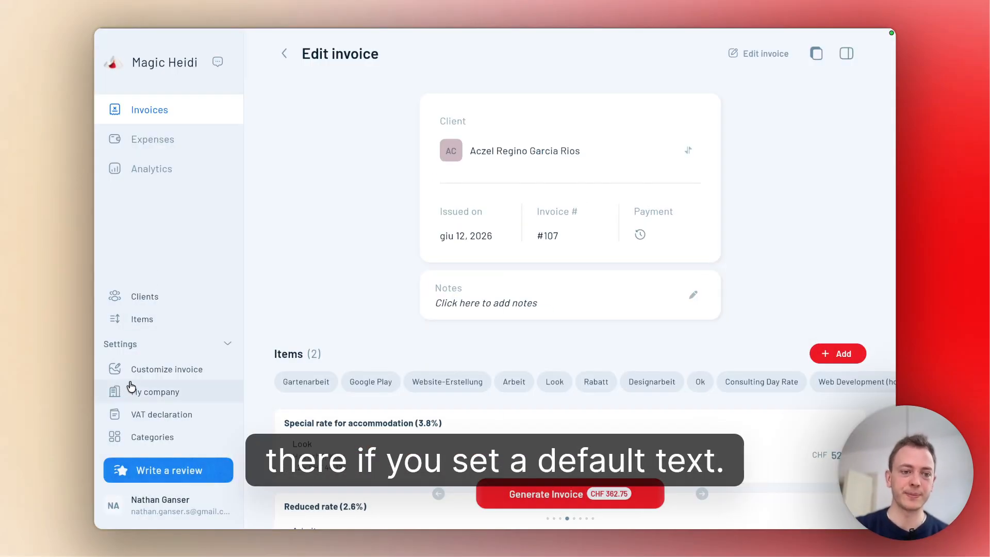
- Return to the invoice customization settings and examine the quote signature, QR account name and payment reference options
left_click(132, 373)
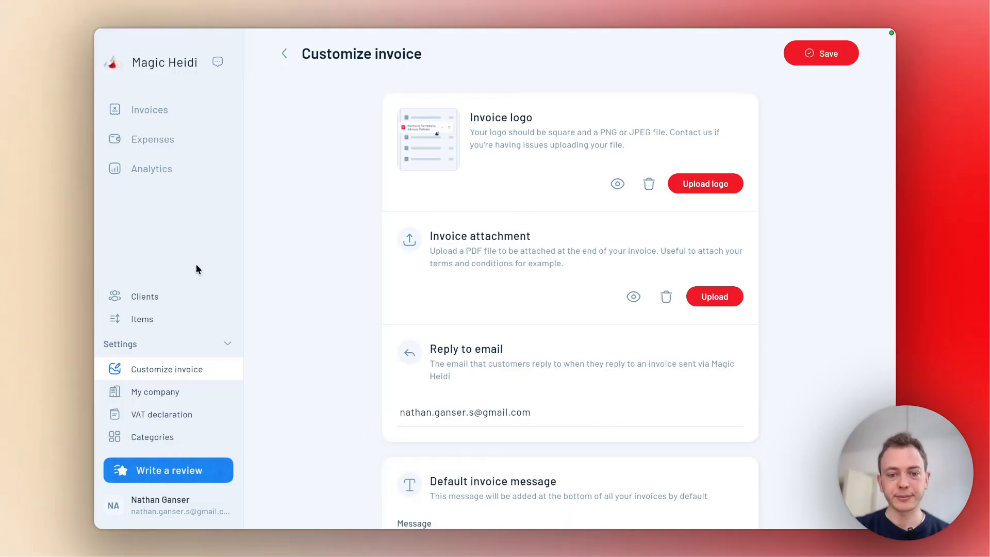
scroll(394, 235, "down", 8)
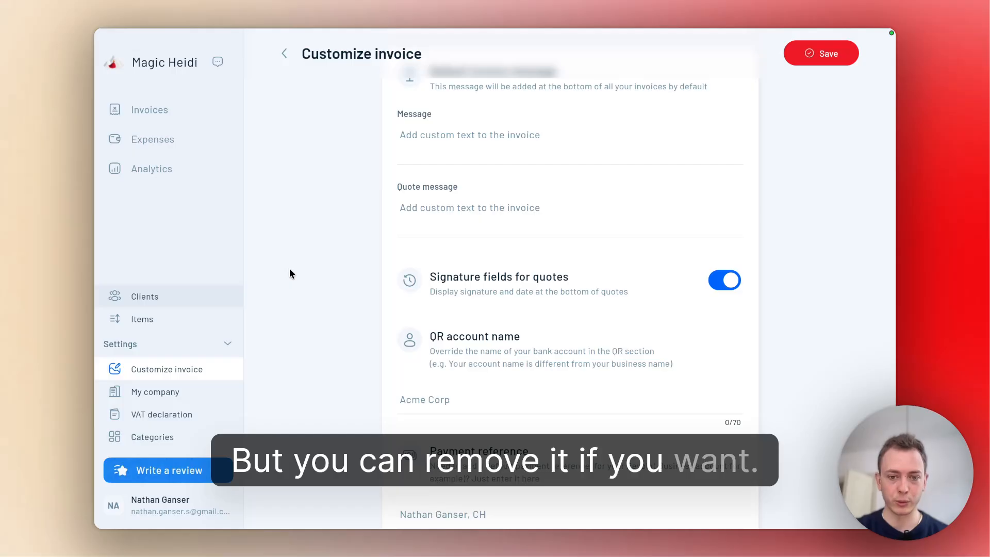
scroll(460, 330, "down", 3)
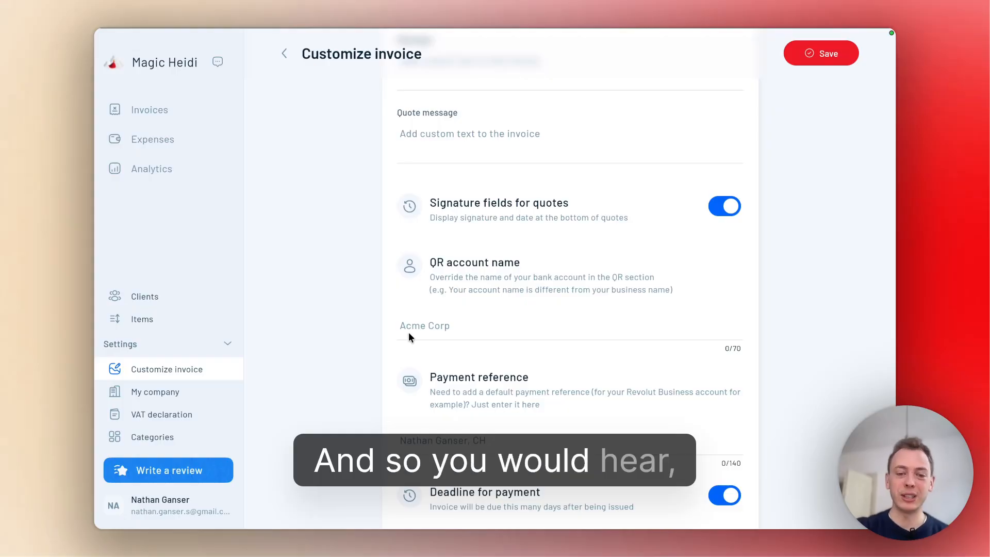
left_click(427, 333)
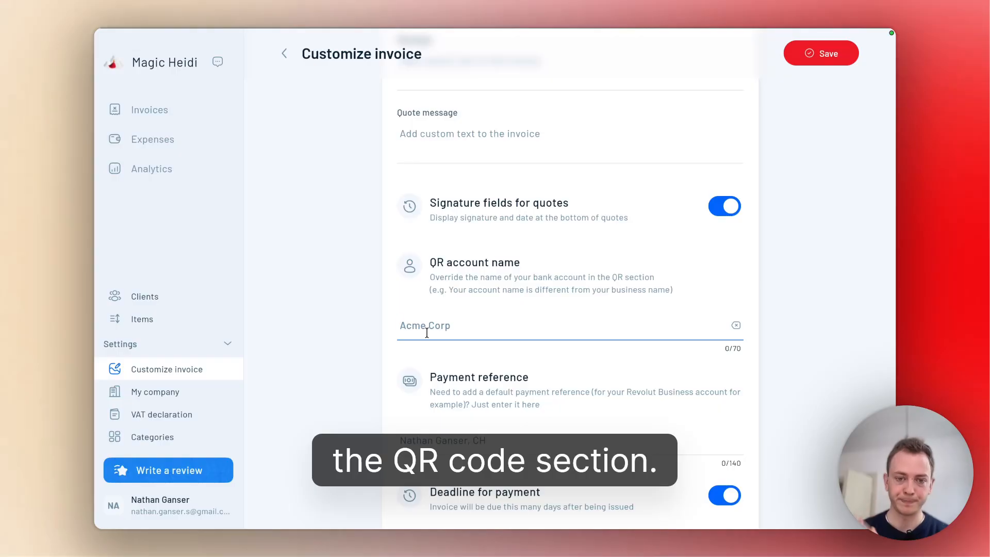
scroll(433, 350, "down", 2)
left_click(451, 368)
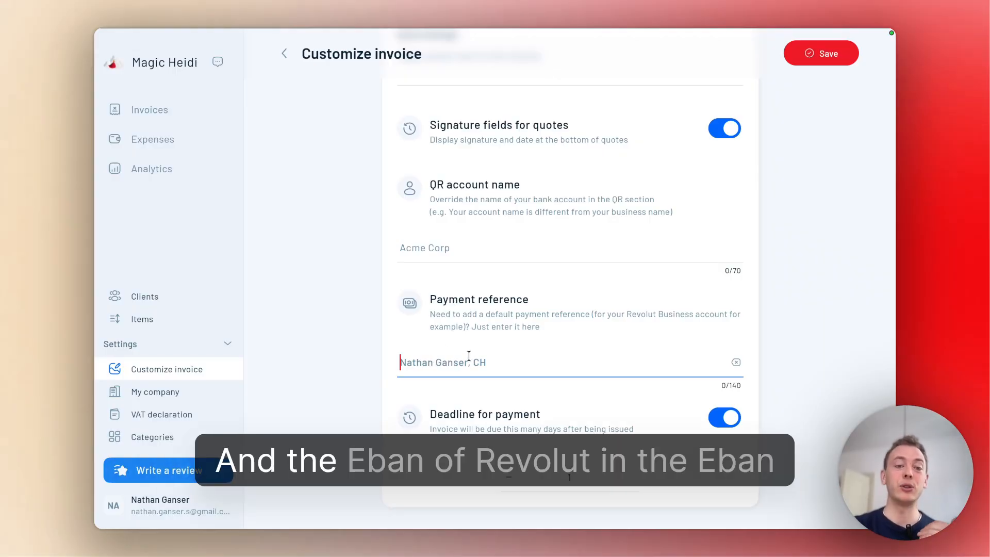
scroll(469, 356, "up", 3)
scroll(466, 361, "down", 3)
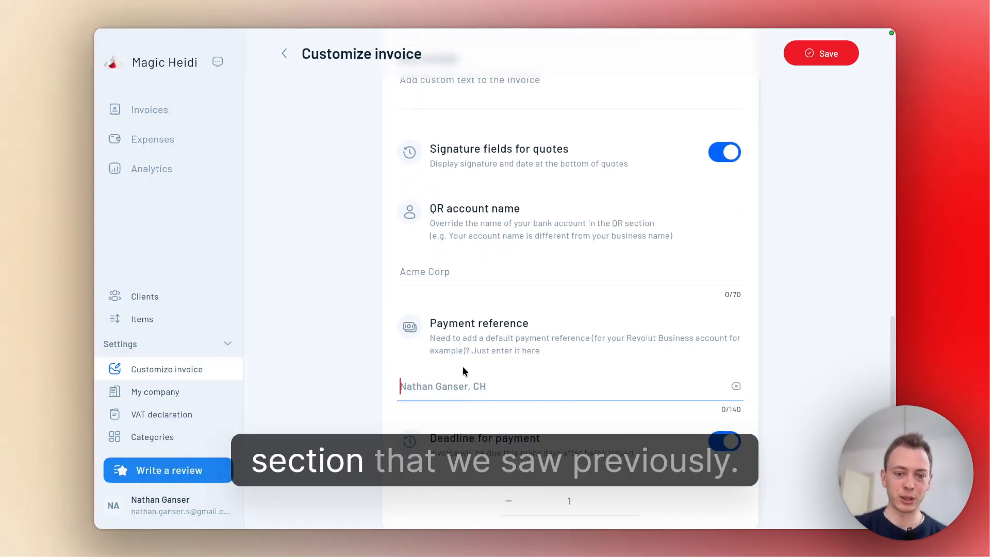
- Set the deadline for payment to 6 days and save the invoice customization settings
scroll(465, 372, "down", 1)
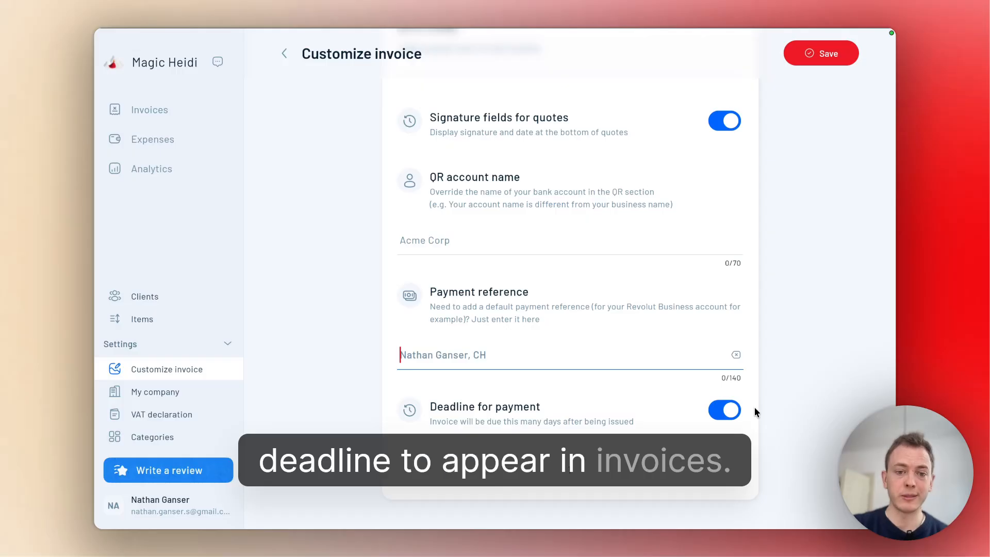
left_click(569, 469)
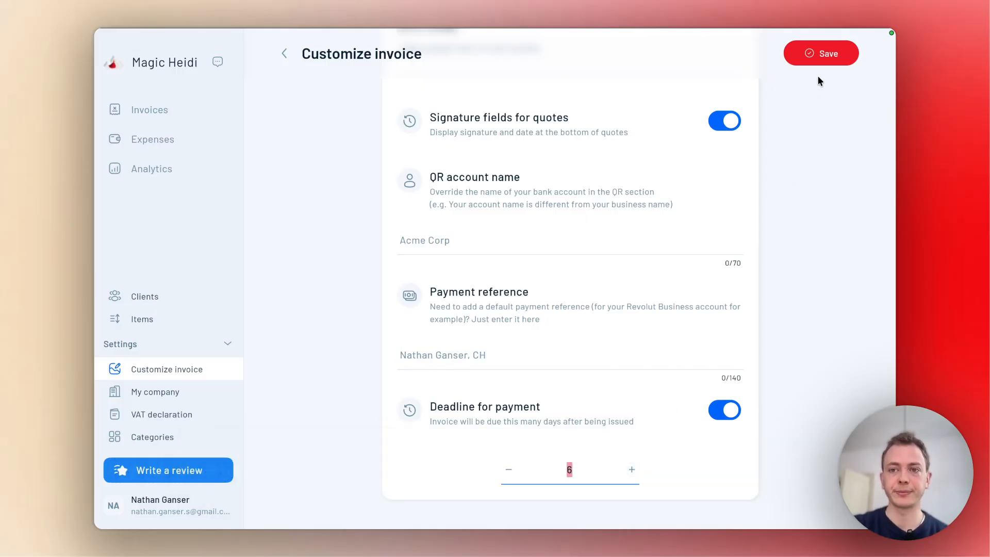
left_click(826, 54)
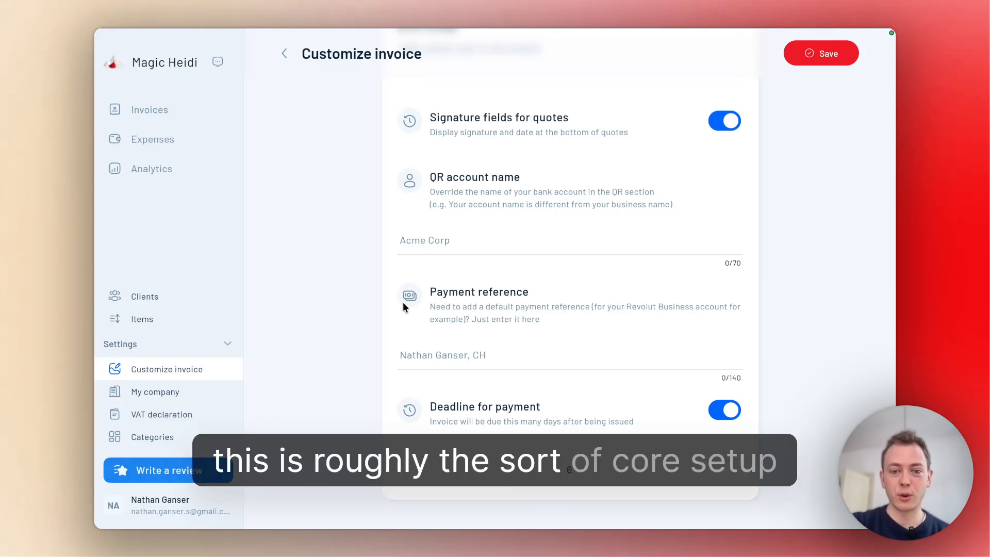
- Open the first draft invoice in the invoice list and generate its document
left_click(166, 109)
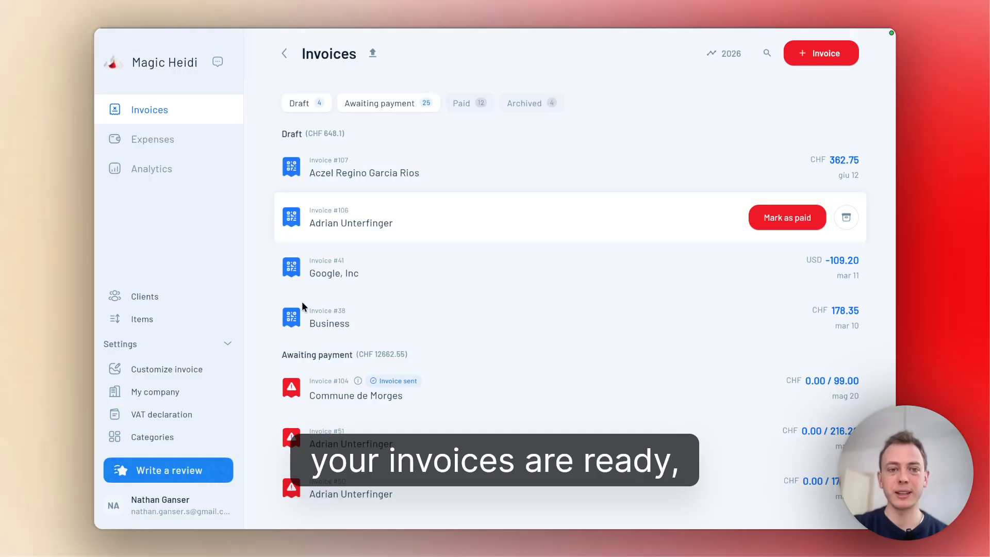
left_click(473, 168)
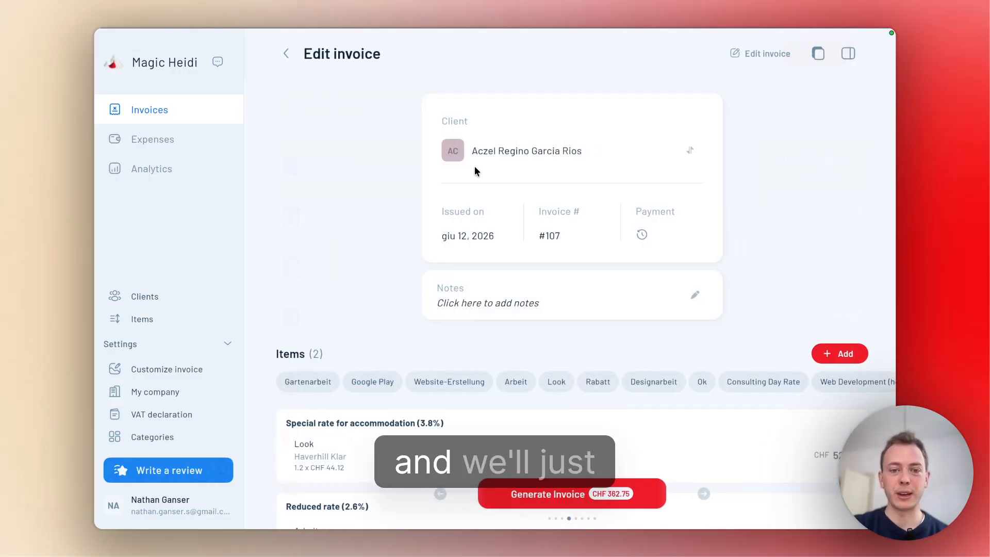
left_click(518, 493)
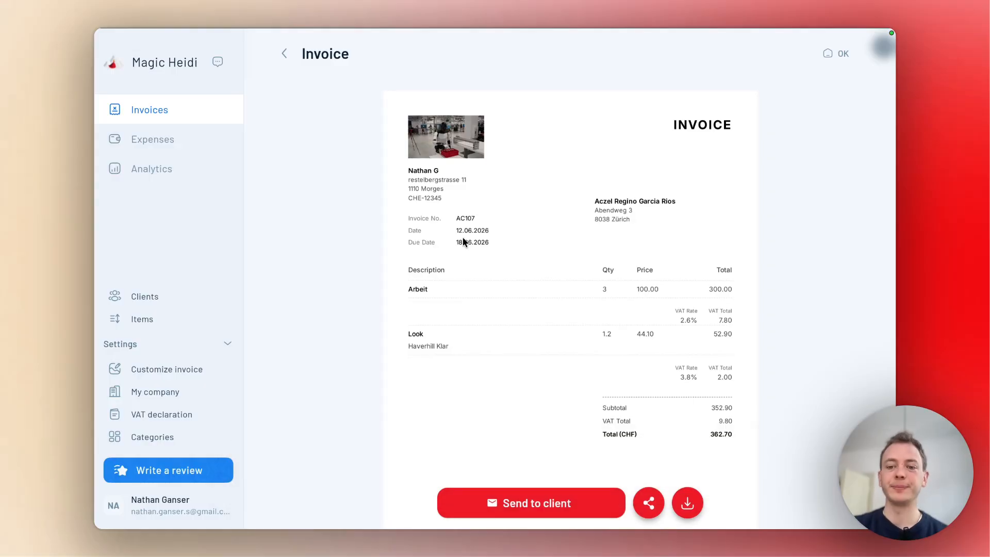
- Examine the generated invoice from the logo and due date down to the QR payment part
scroll(547, 258, "down", 3)
scroll(483, 343, "down", 2)
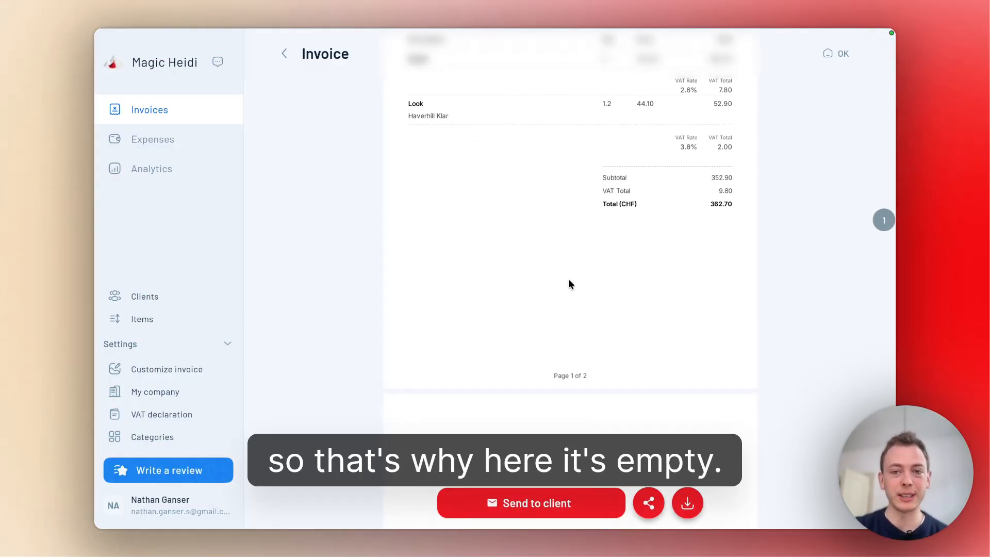
scroll(552, 273, "up", 5)
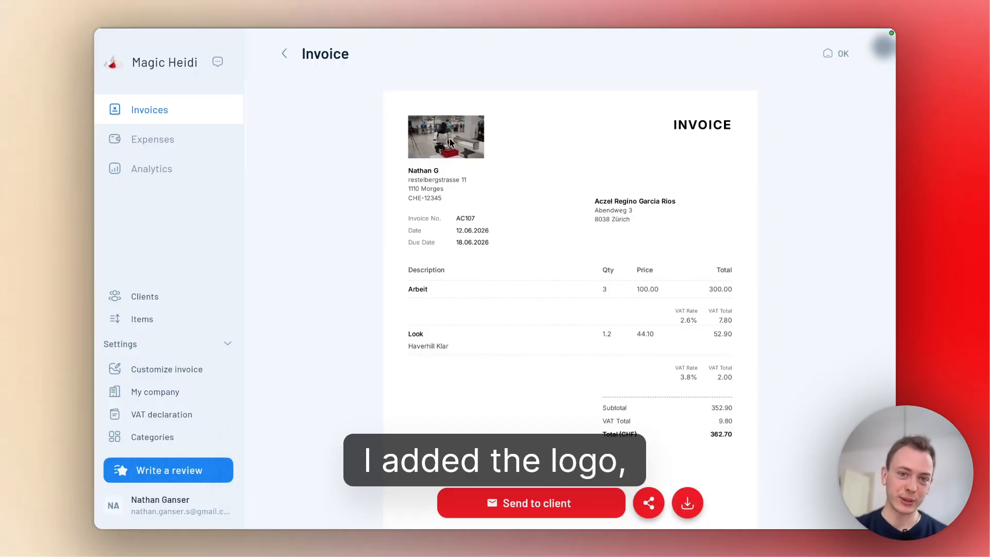
scroll(531, 250, "down", 10)
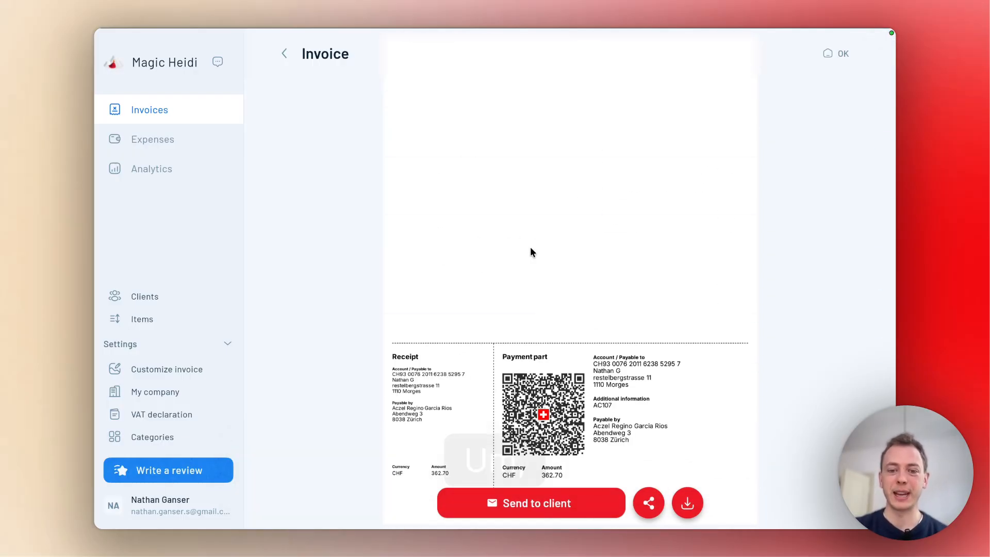